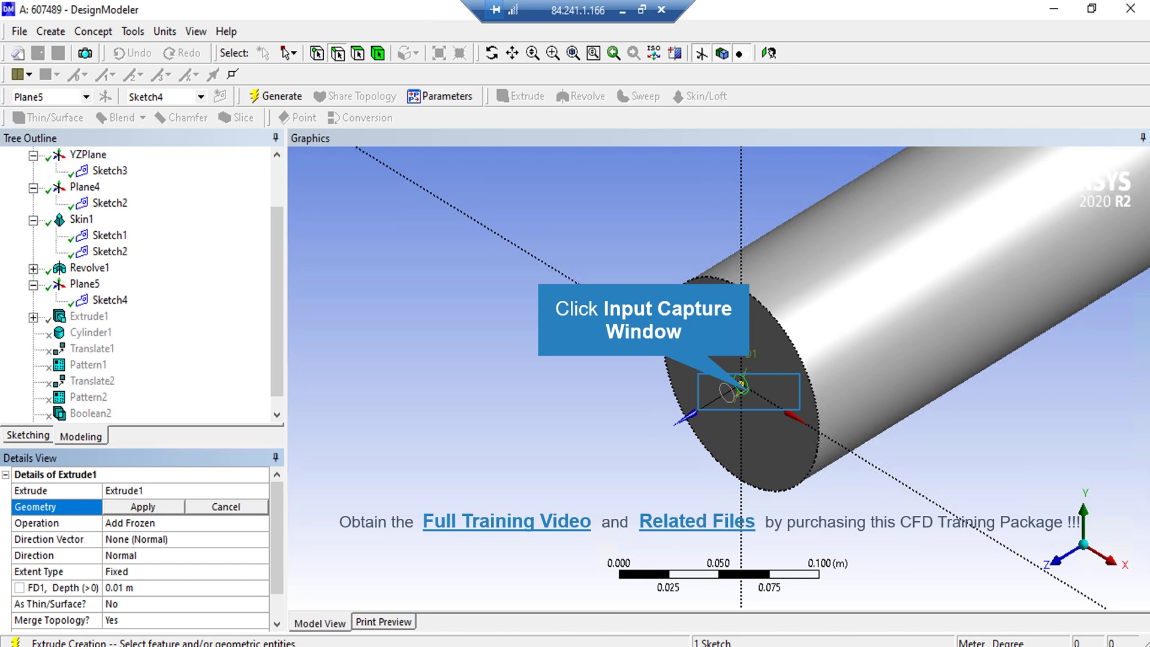
Assign Sketch4 as the geometry of Extrude1 and generate the frozen extrusion with a depth of 0.01 m
click(742, 384)
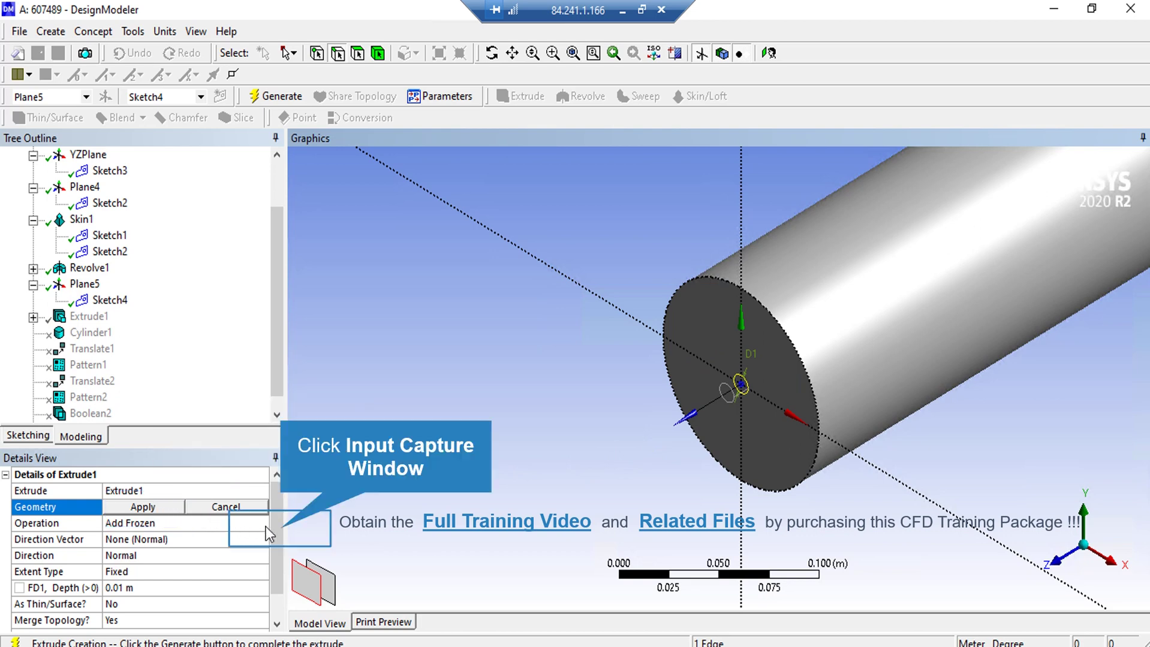
click(143, 507)
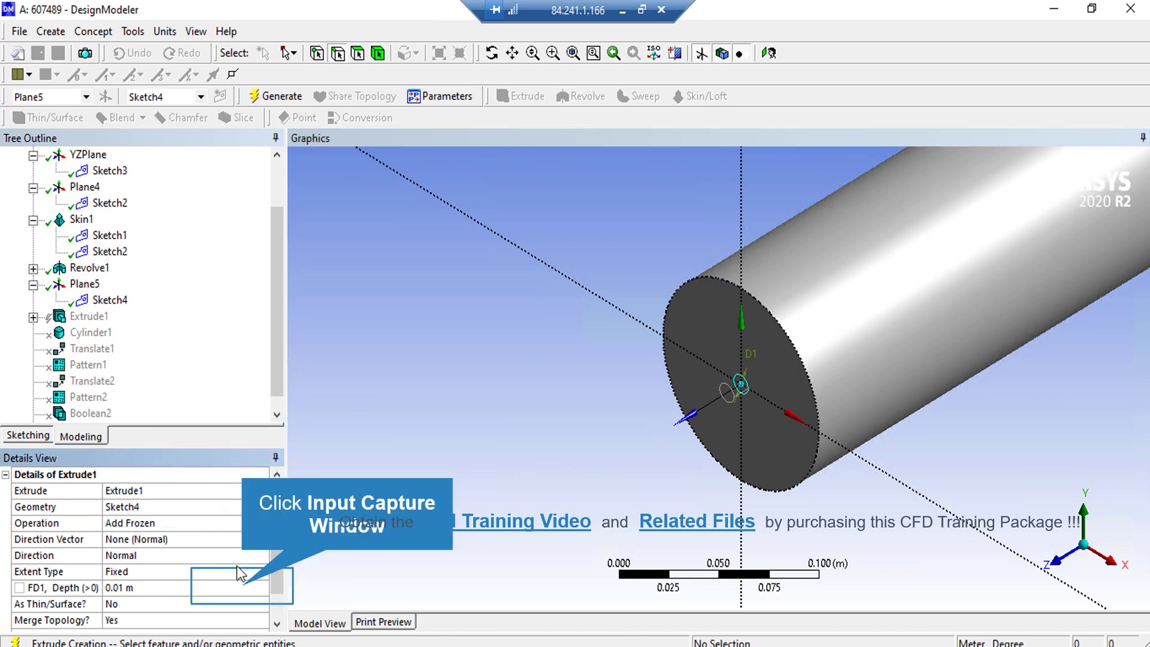
click(228, 587)
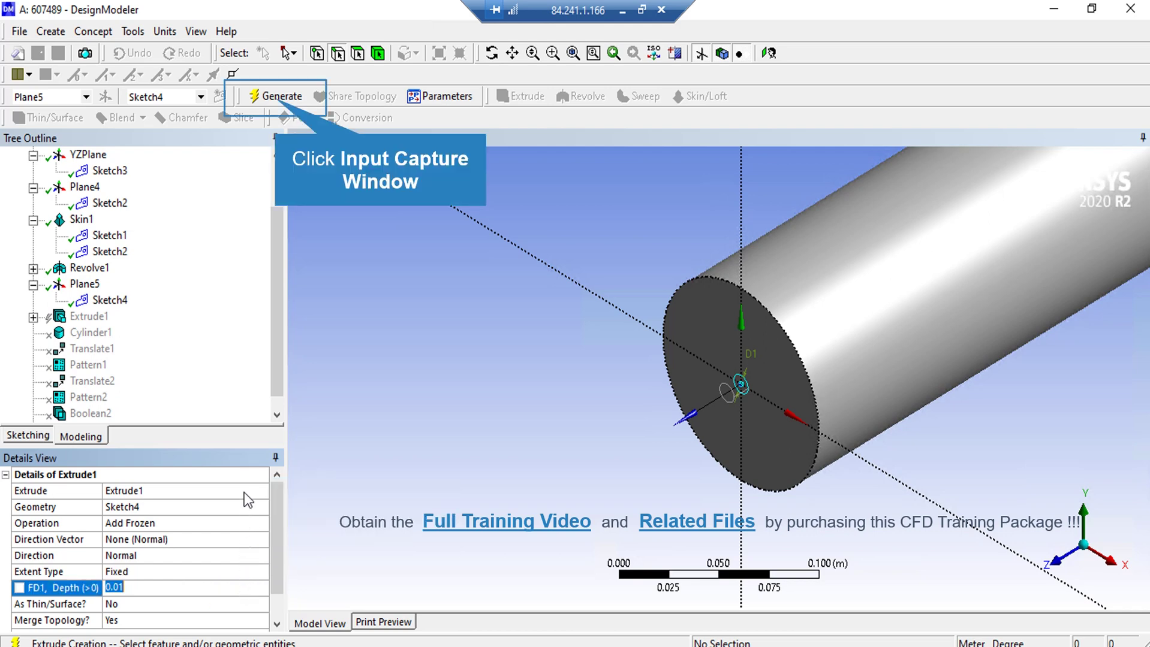
click(277, 98)
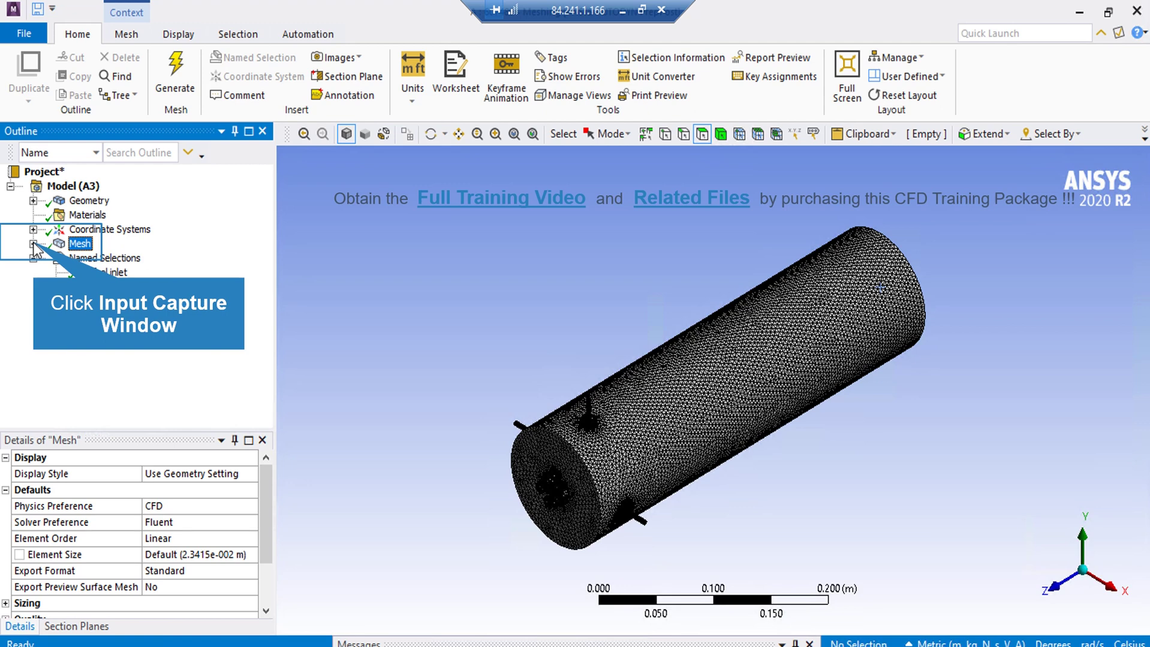
Switch to the Meshing application and examine the Body Sizing control's type and element size under Mesh
click(33, 244)
click(116, 258)
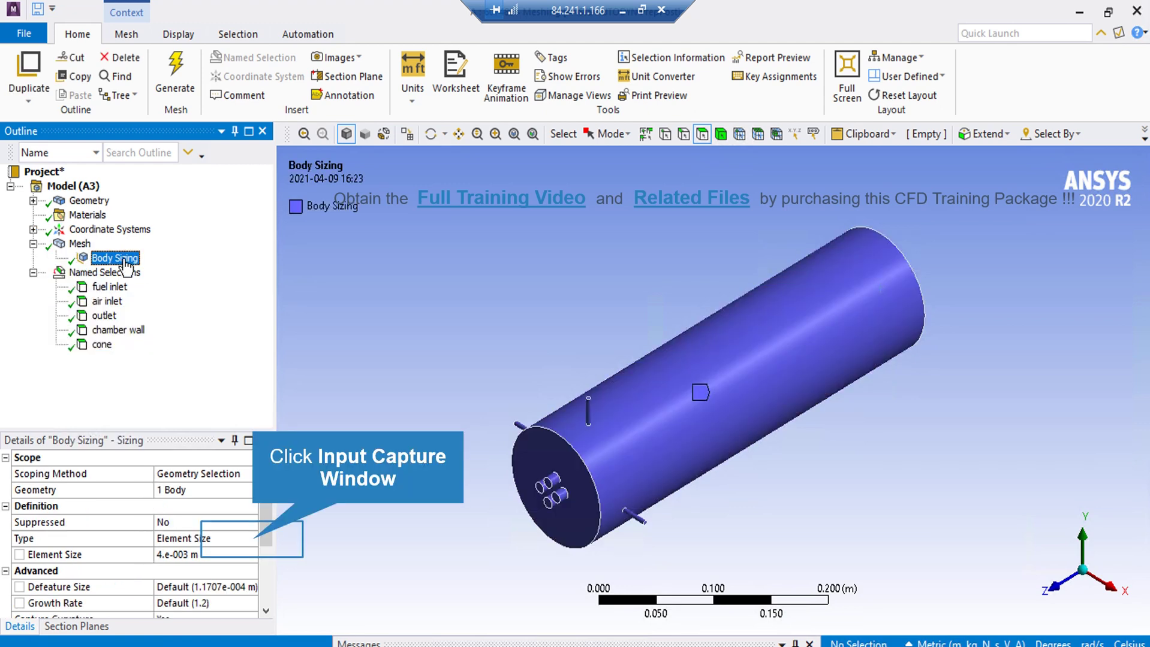
click(252, 540)
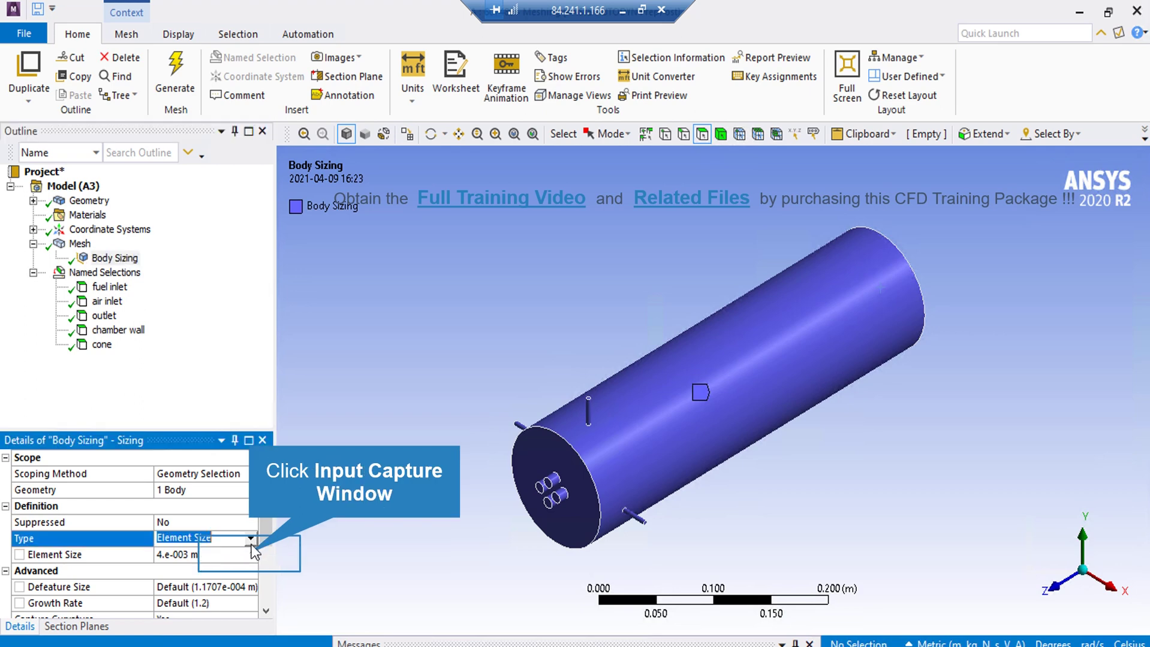
click(250, 555)
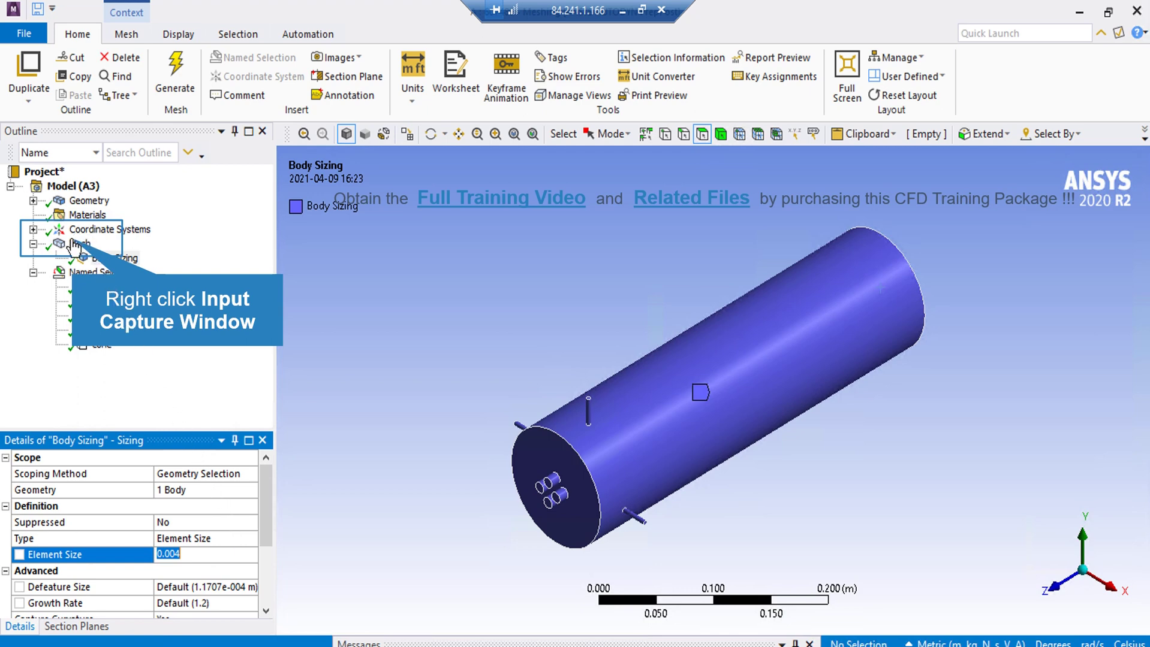
Insert a Sizing control under Mesh
right_click(73, 246)
mouse_move(189, 252)
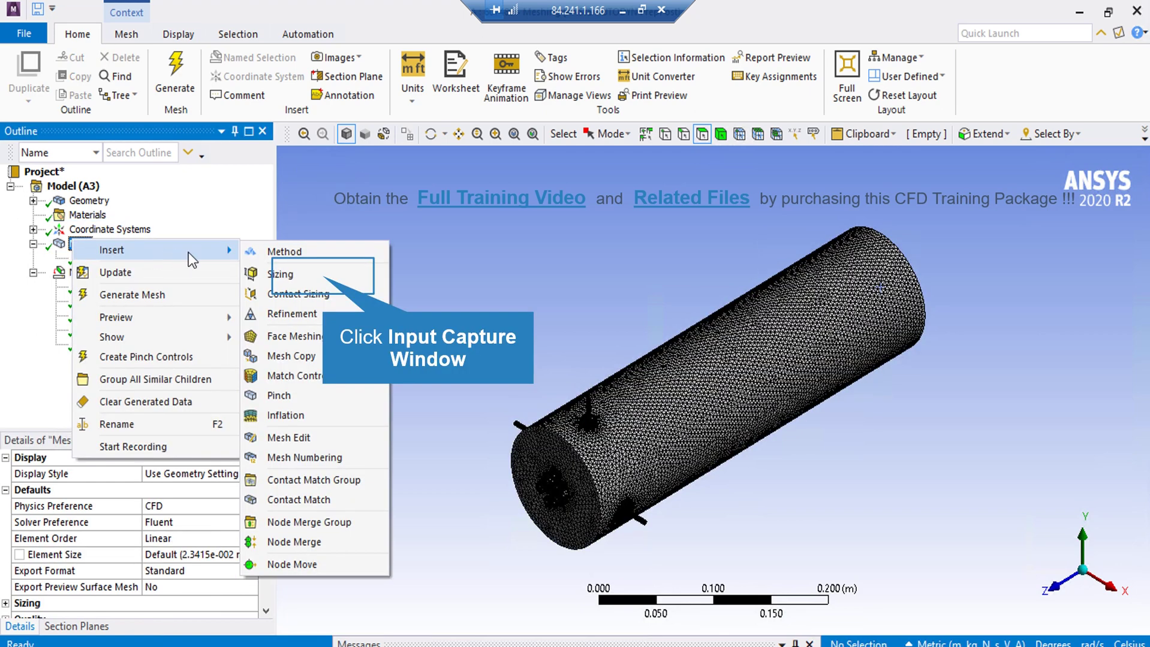
click(323, 279)
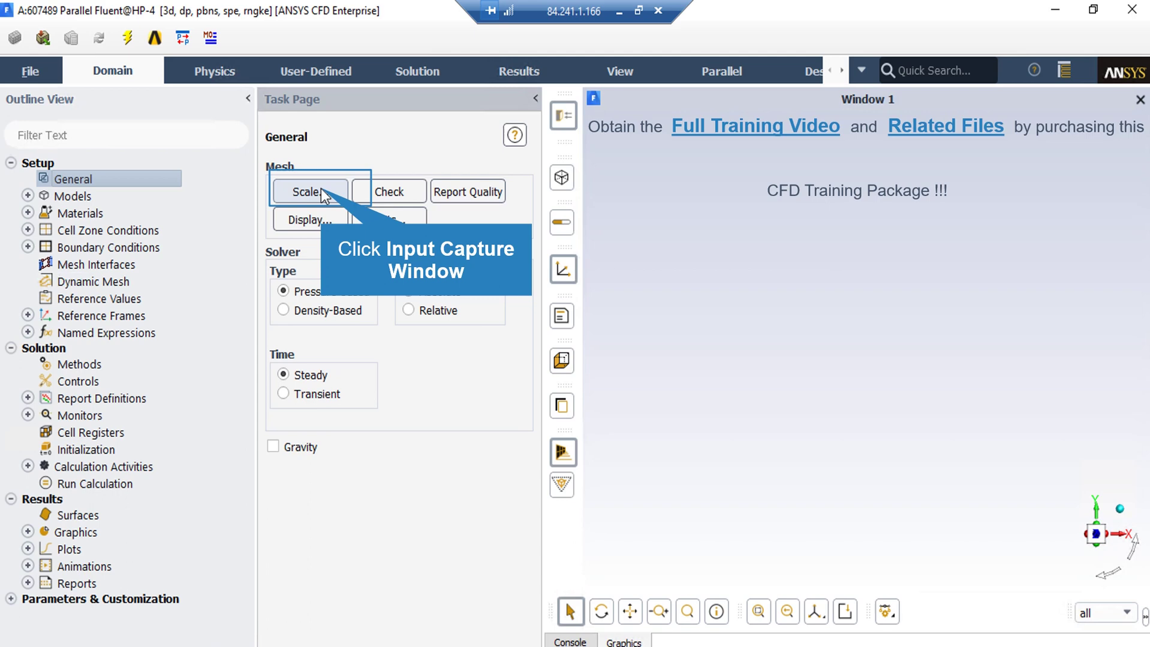
Switch to Fluent, examine the domain extents in the mesh scale settings, and check the mesh
click(321, 191)
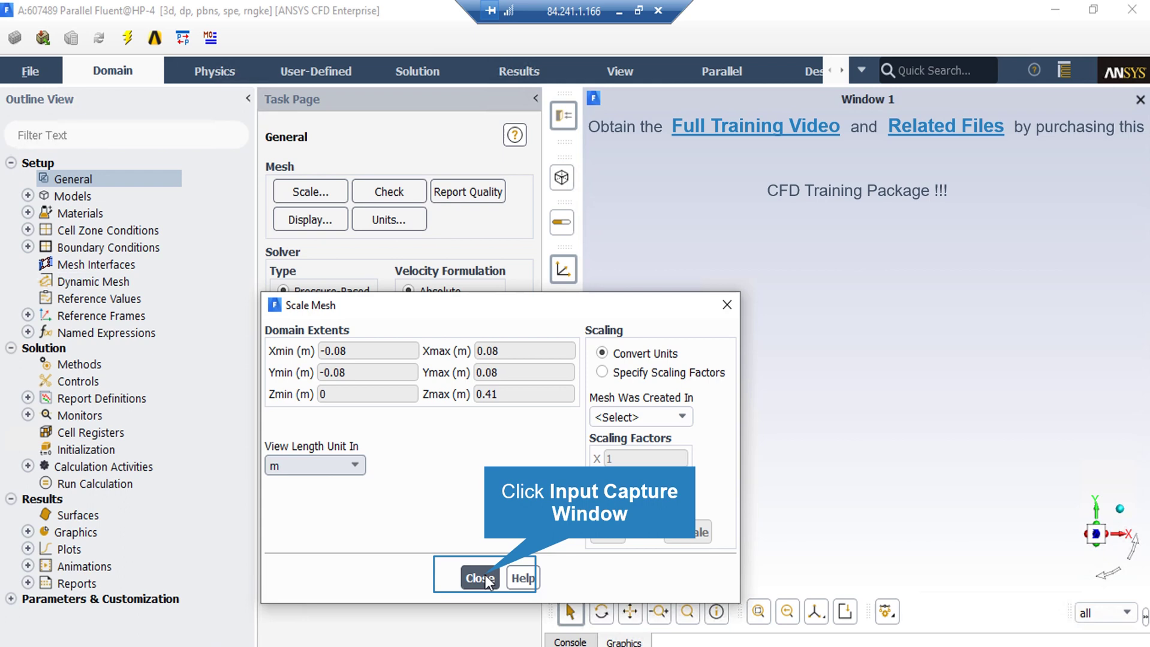
click(479, 578)
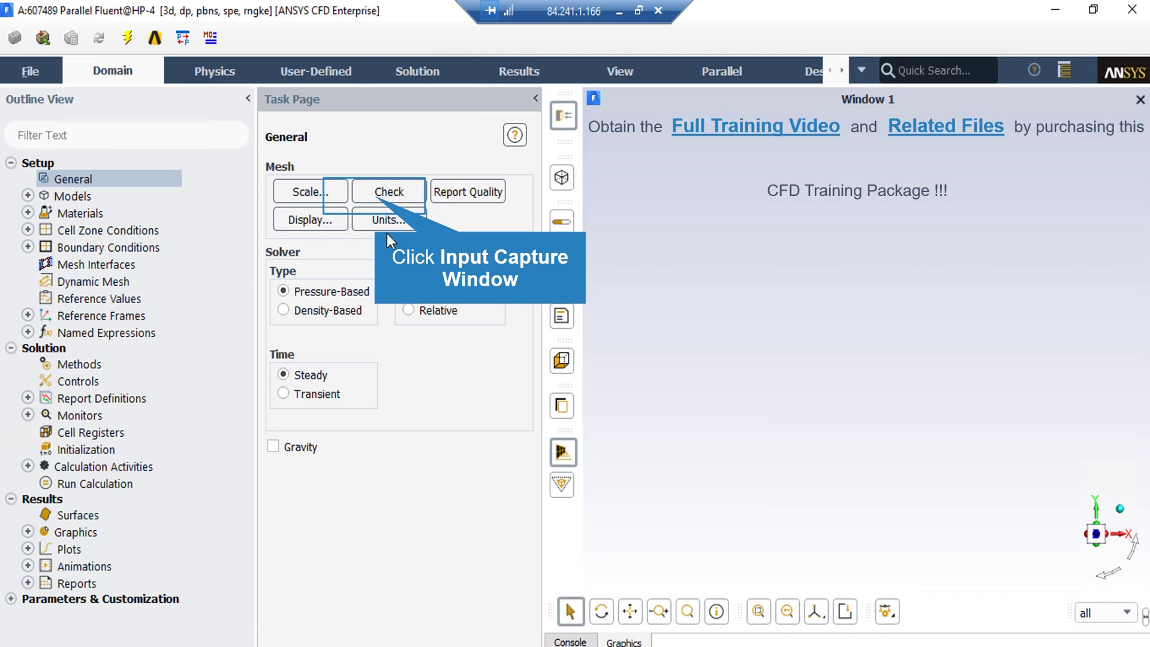
click(378, 195)
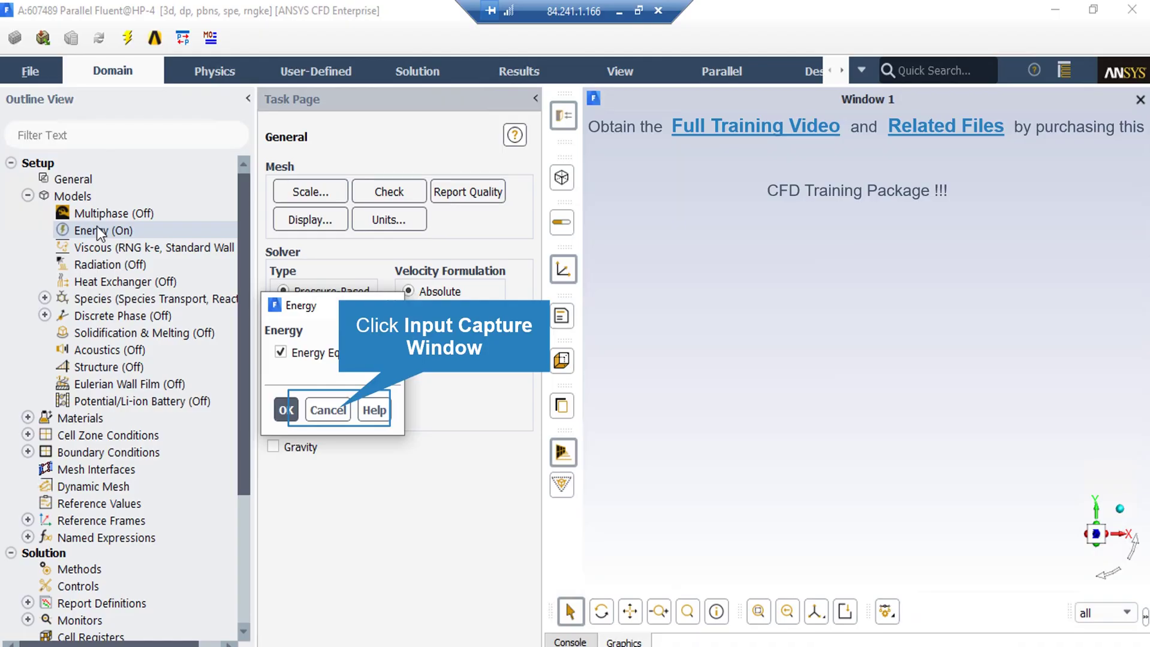
Examine the Energy, Viscous and Species model settings without changing them
click(339, 409)
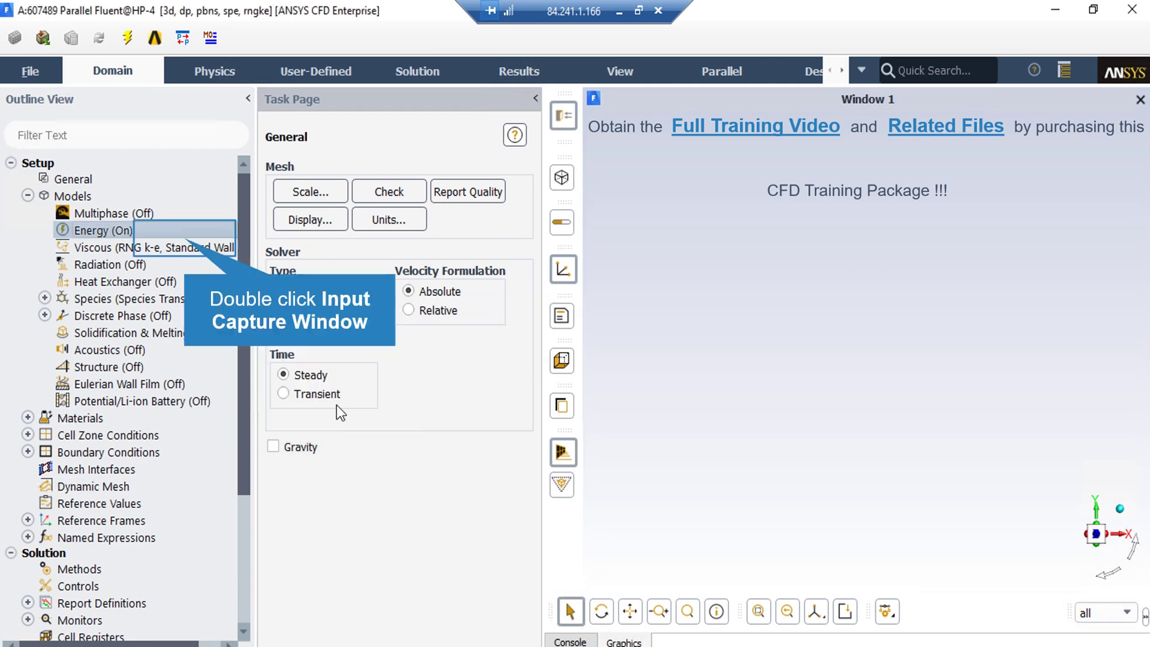
double_click(186, 246)
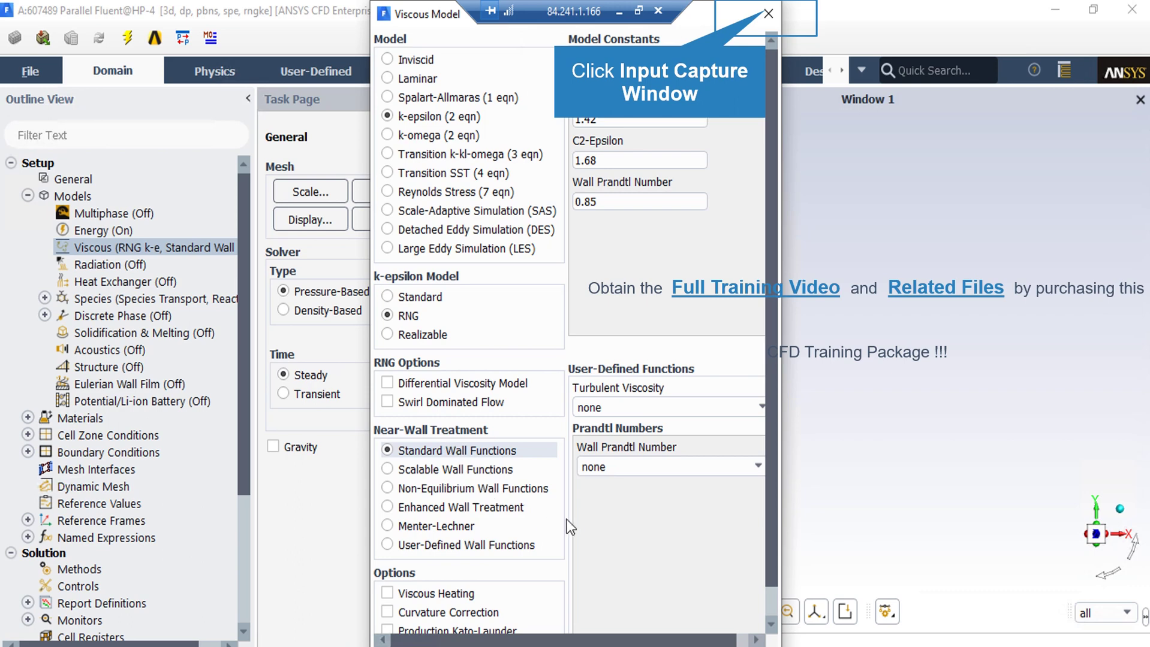
click(768, 14)
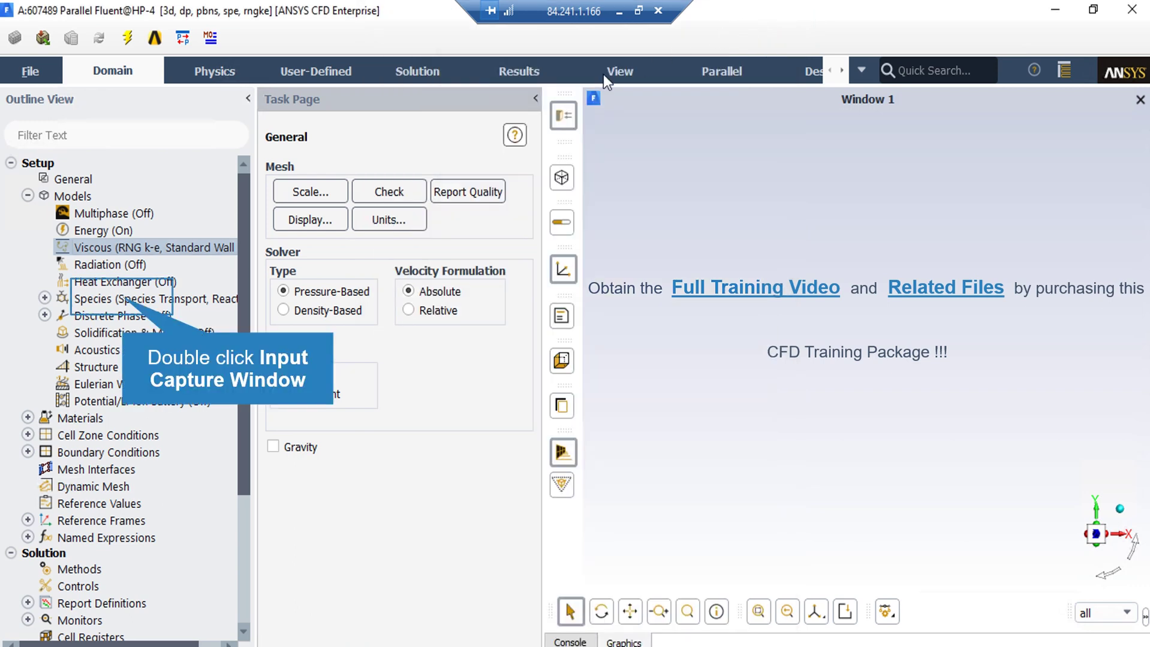
double_click(122, 298)
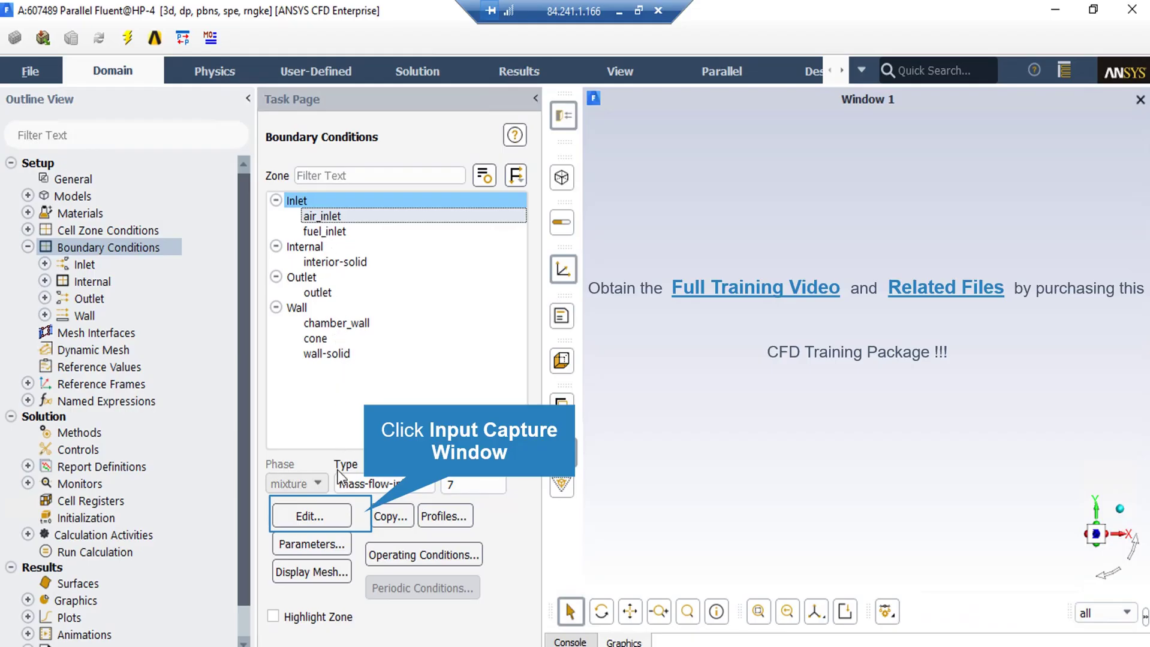
Examine the boundary conditions of air_inlet, fuel_inlet and cone, including the thermal and species settings of fuel_inlet
click(329, 516)
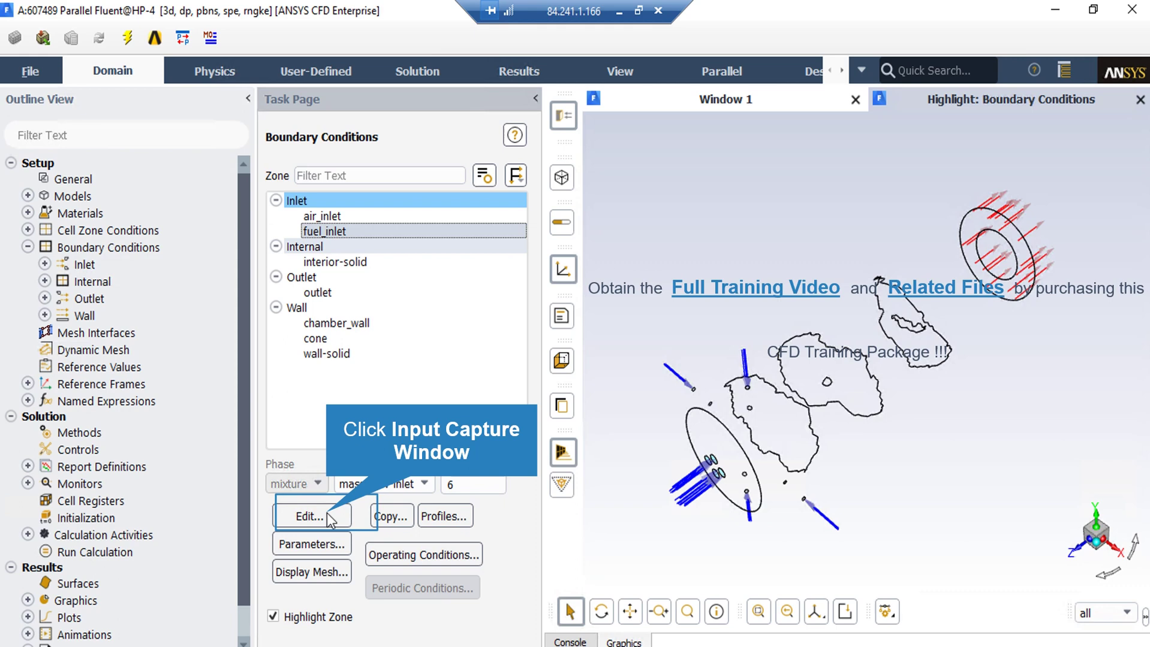
click(327, 515)
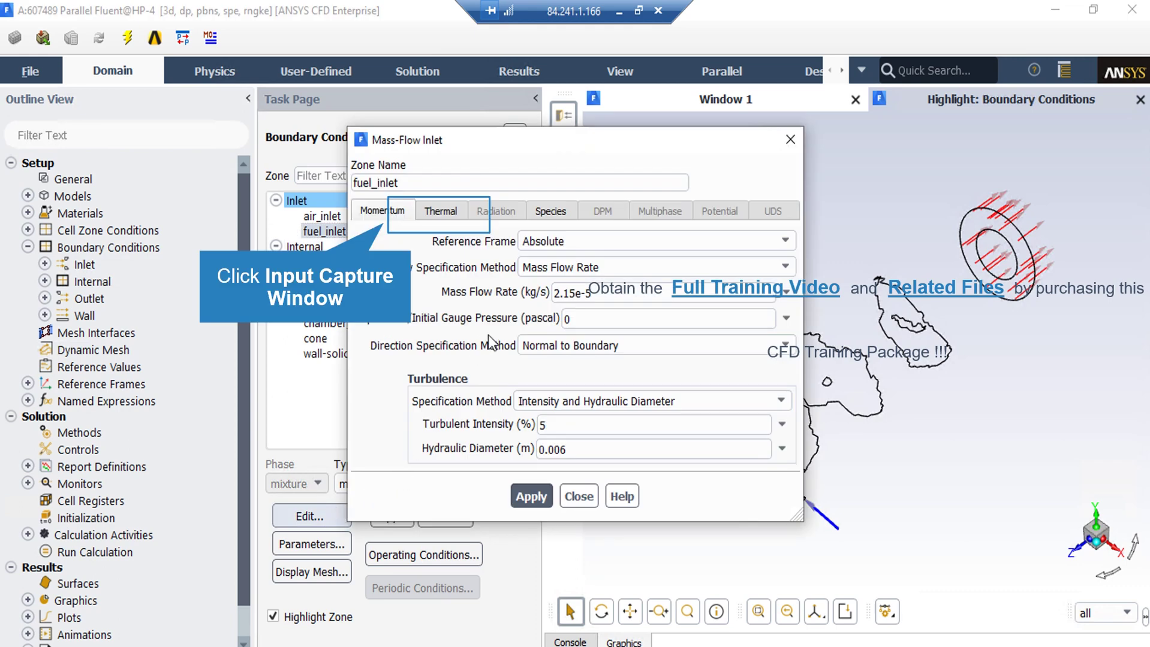
click(439, 216)
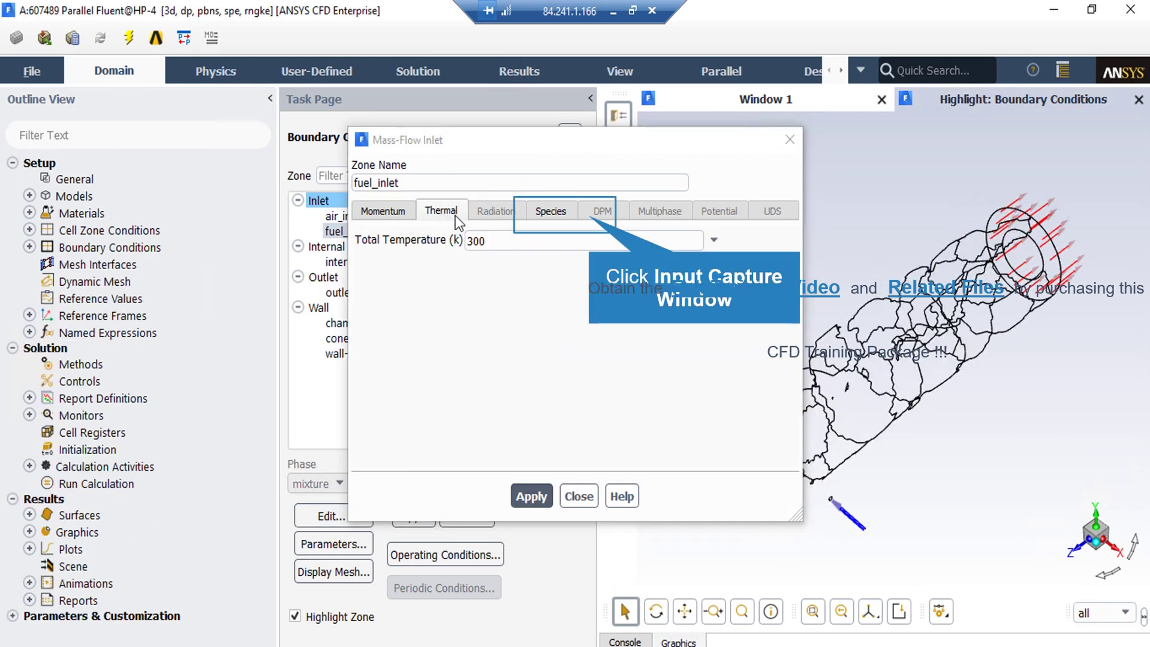
click(566, 215)
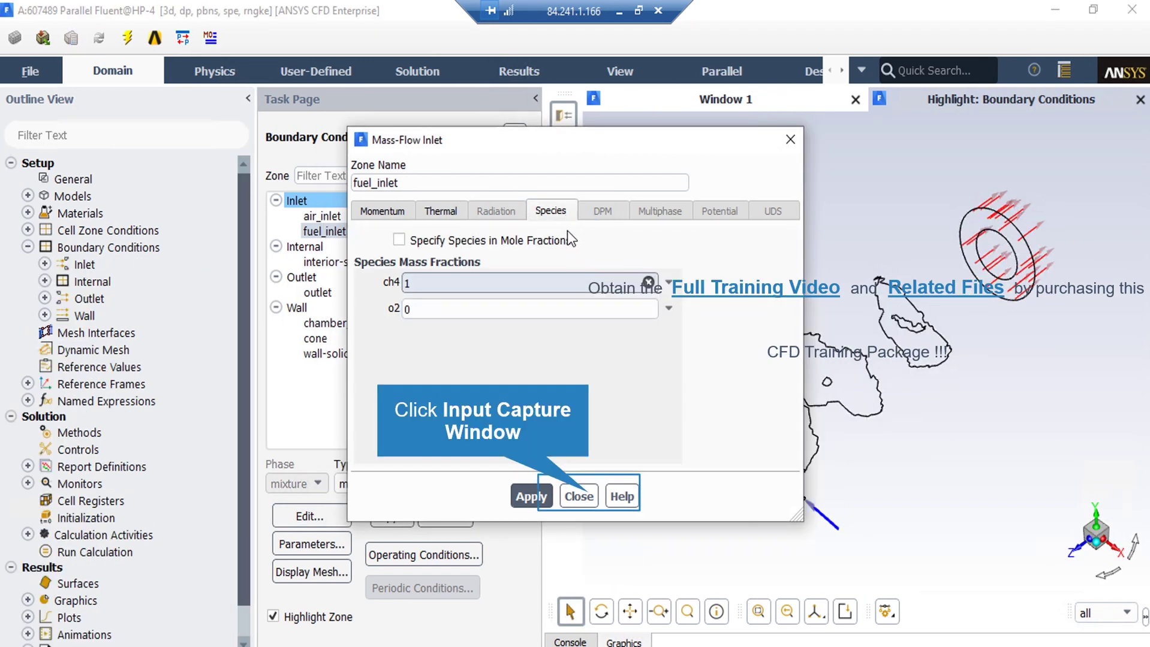
click(576, 496)
click(338, 339)
click(317, 516)
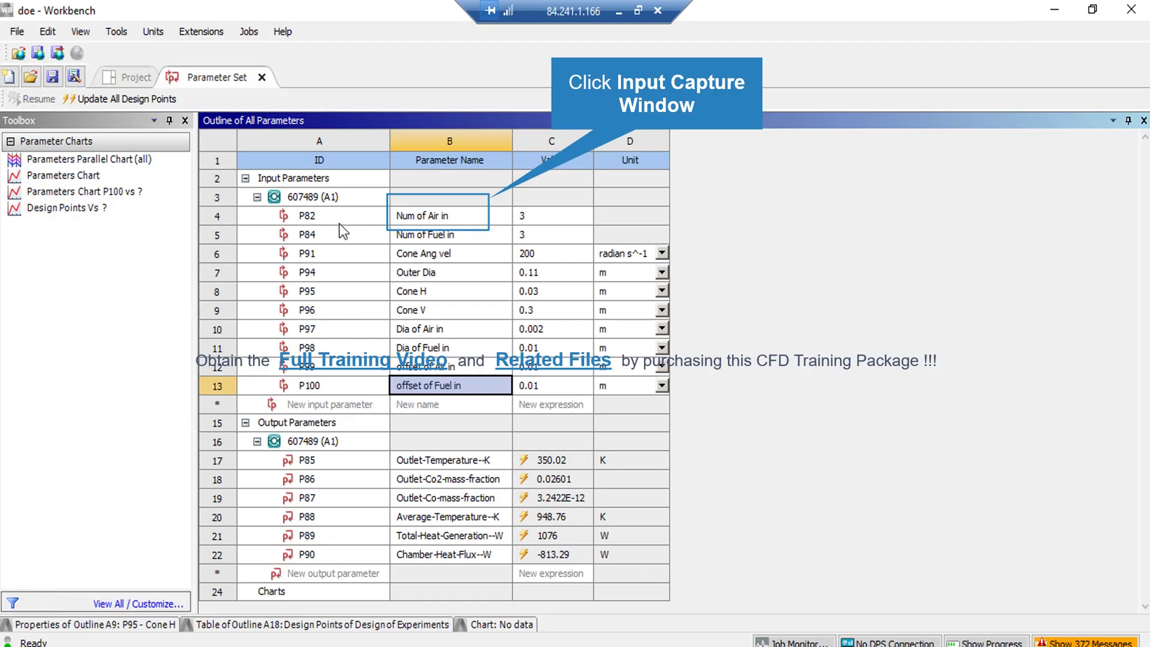
Switch to Workbench, examine the parameter set, and inspect the Cone Ang vel and Outer Dia bounds in the Design of Experiments
click(389, 214)
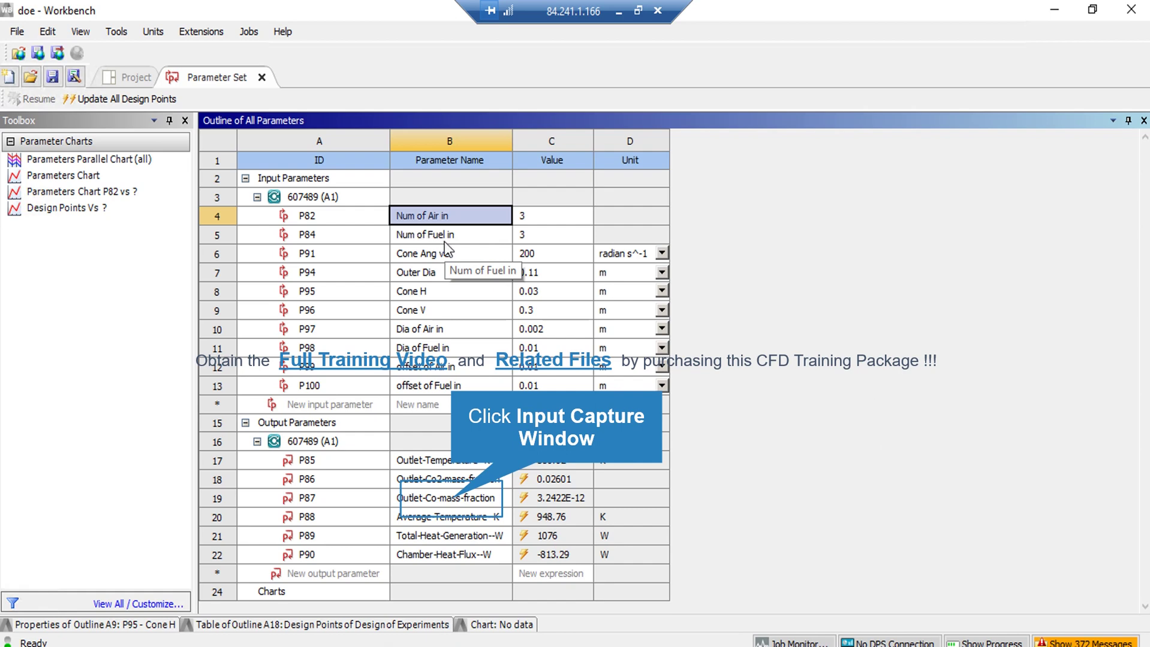
click(451, 498)
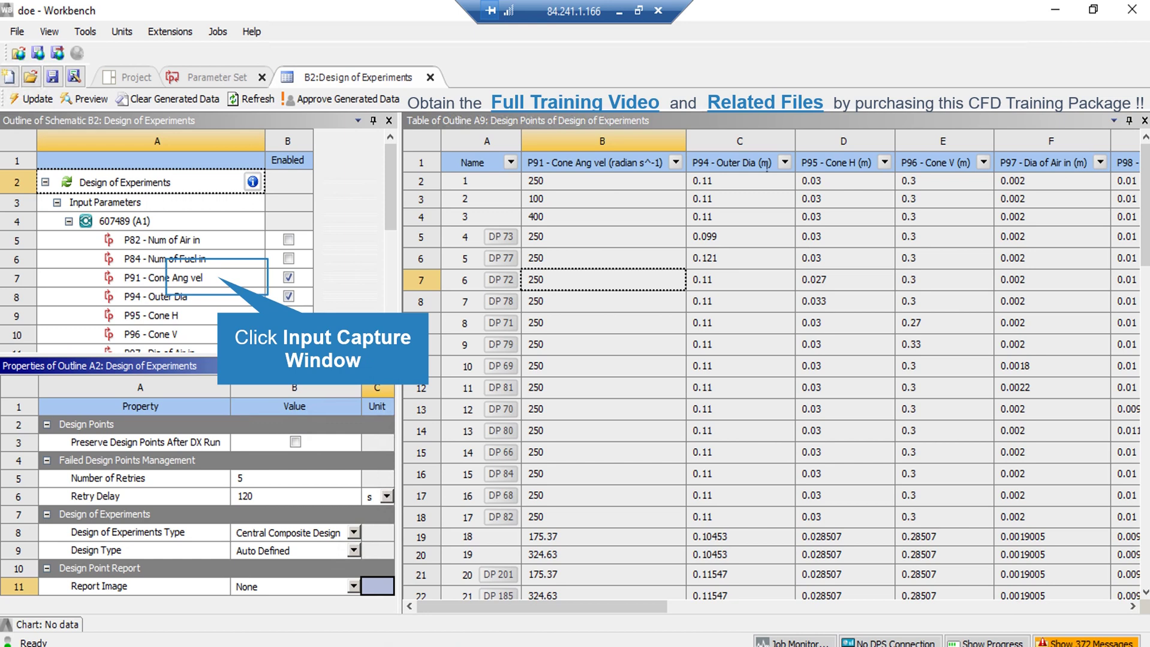
click(209, 279)
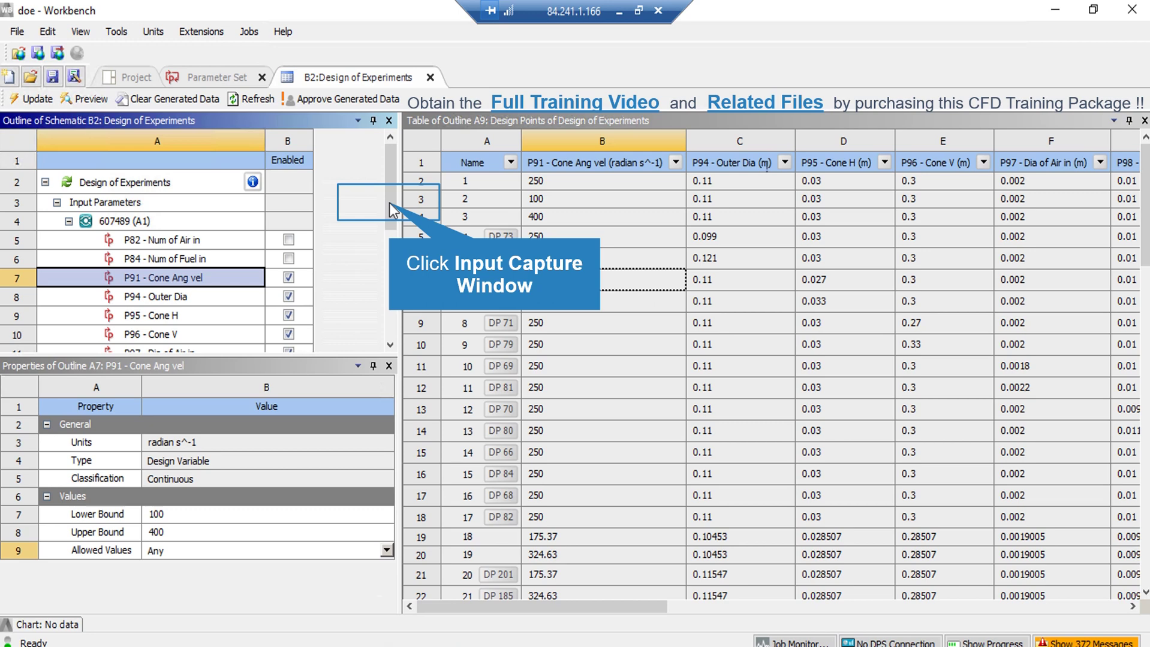
drag(393, 210, 393, 243)
click(180, 214)
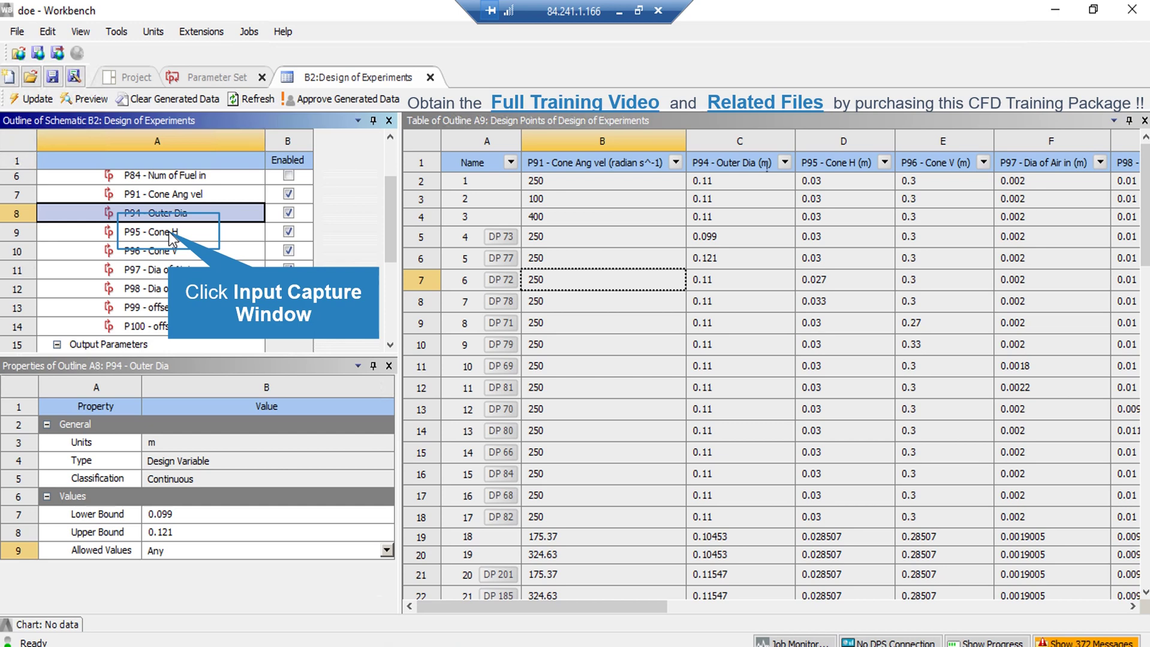
Open the project's Response Surface component and display its Goodness Of Fit results
click(127, 76)
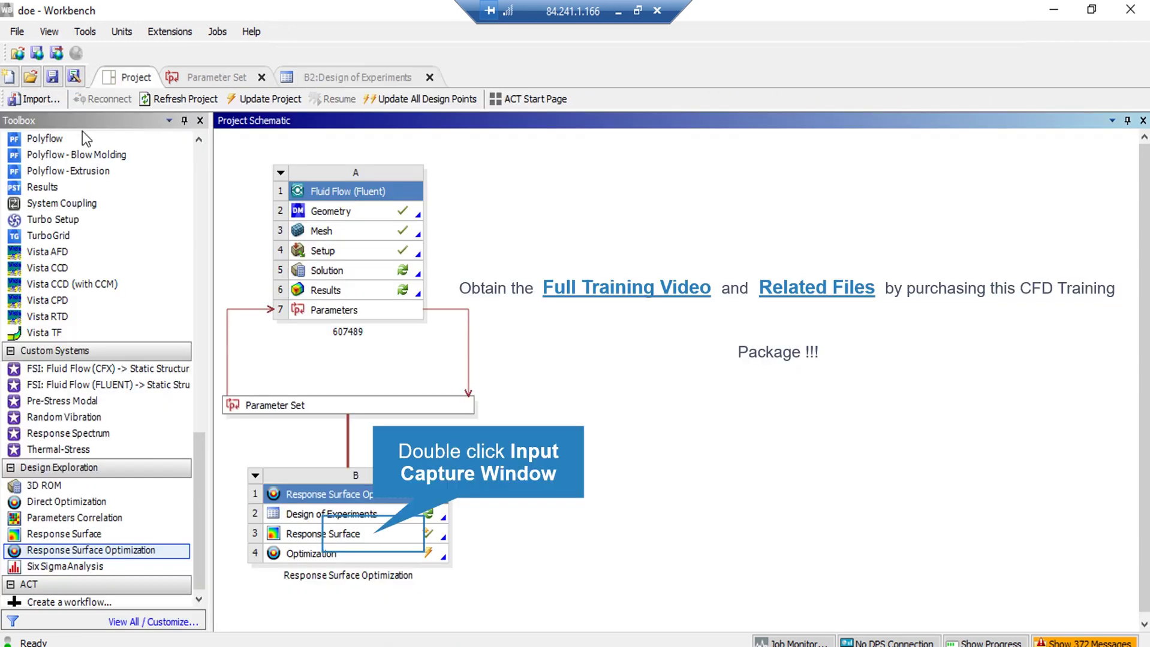
double_click(373, 535)
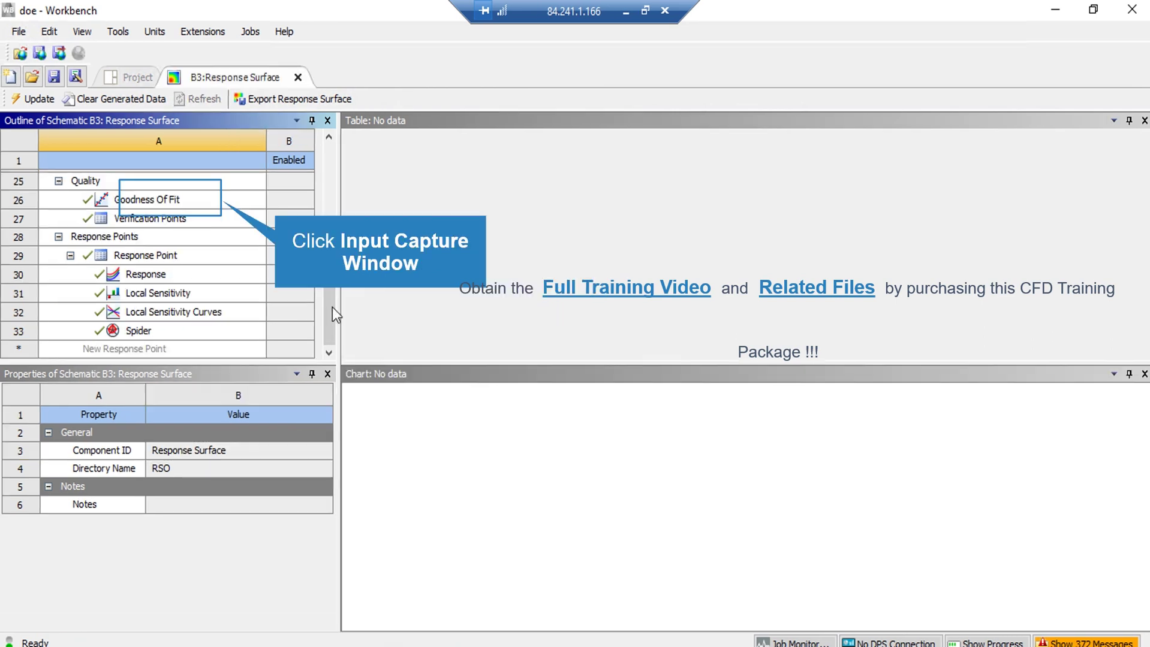
click(171, 199)
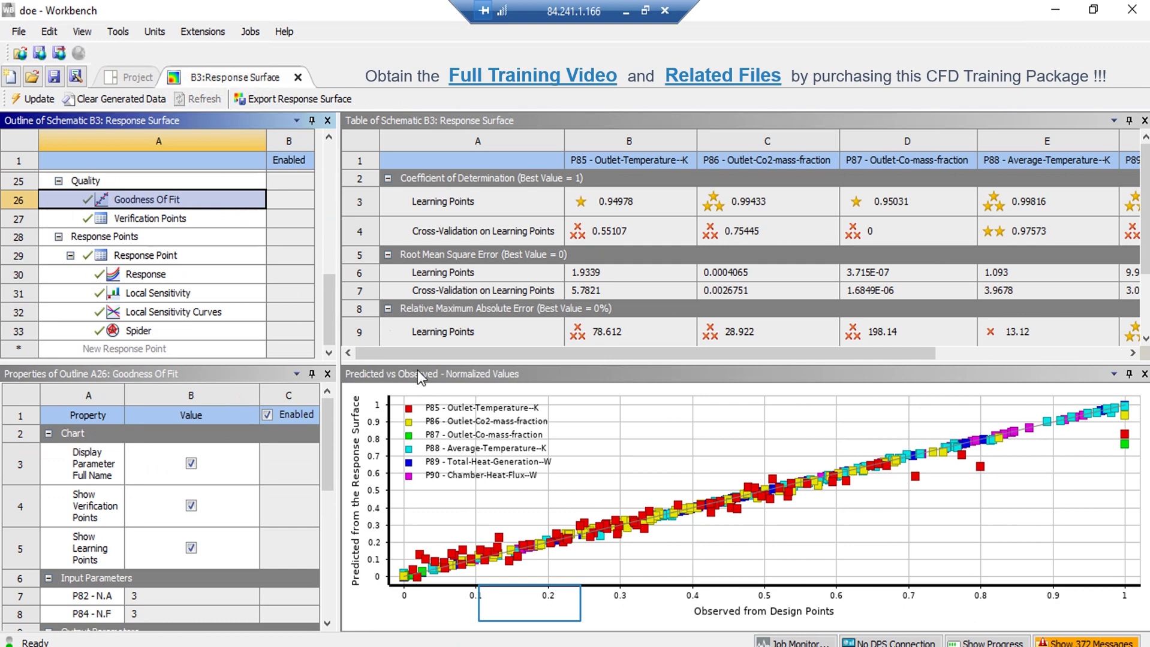
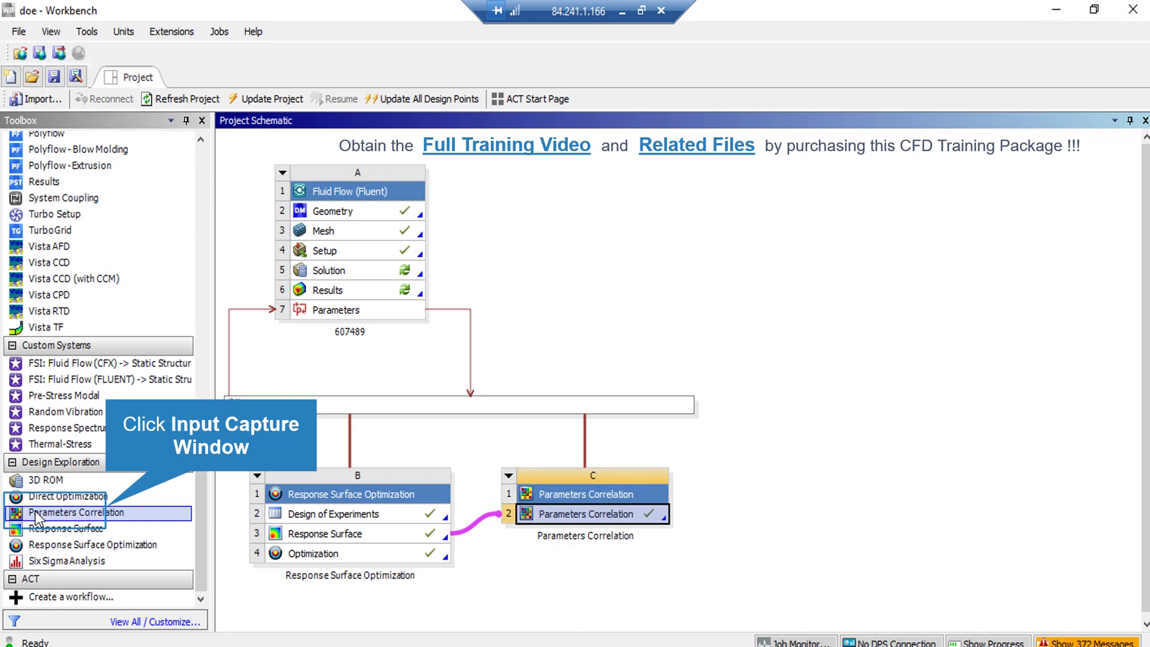
Open the Parameters Correlation component and display its Correlation Matrix table and chart
drag(35, 512, 418, 513)
double_click(549, 513)
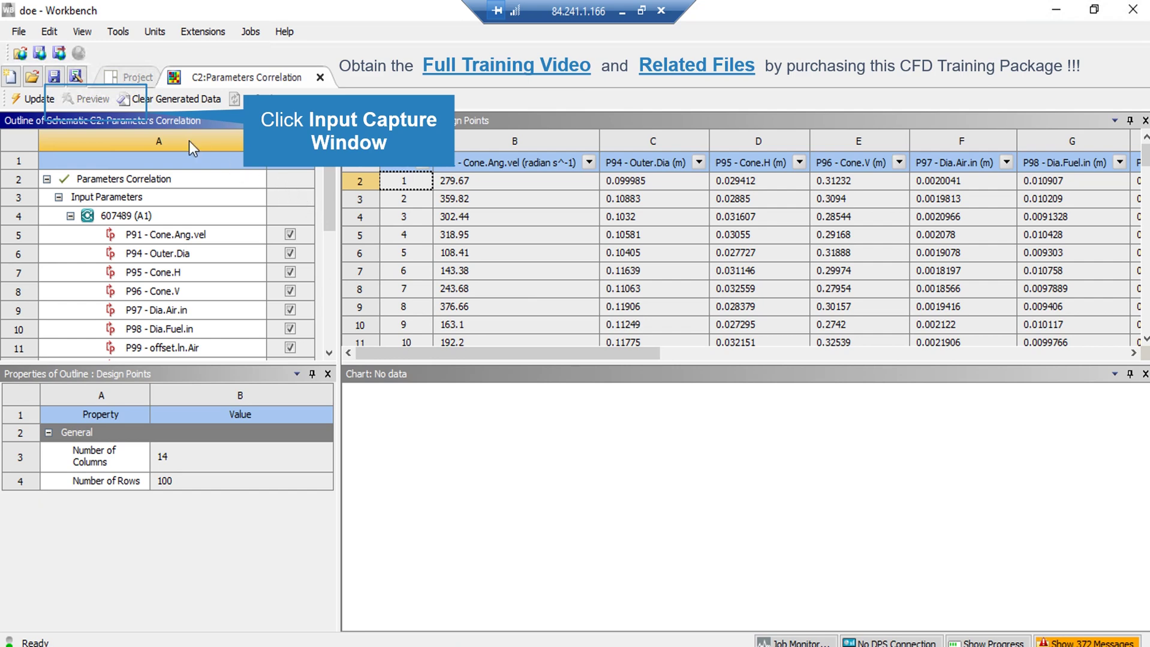
click(210, 342)
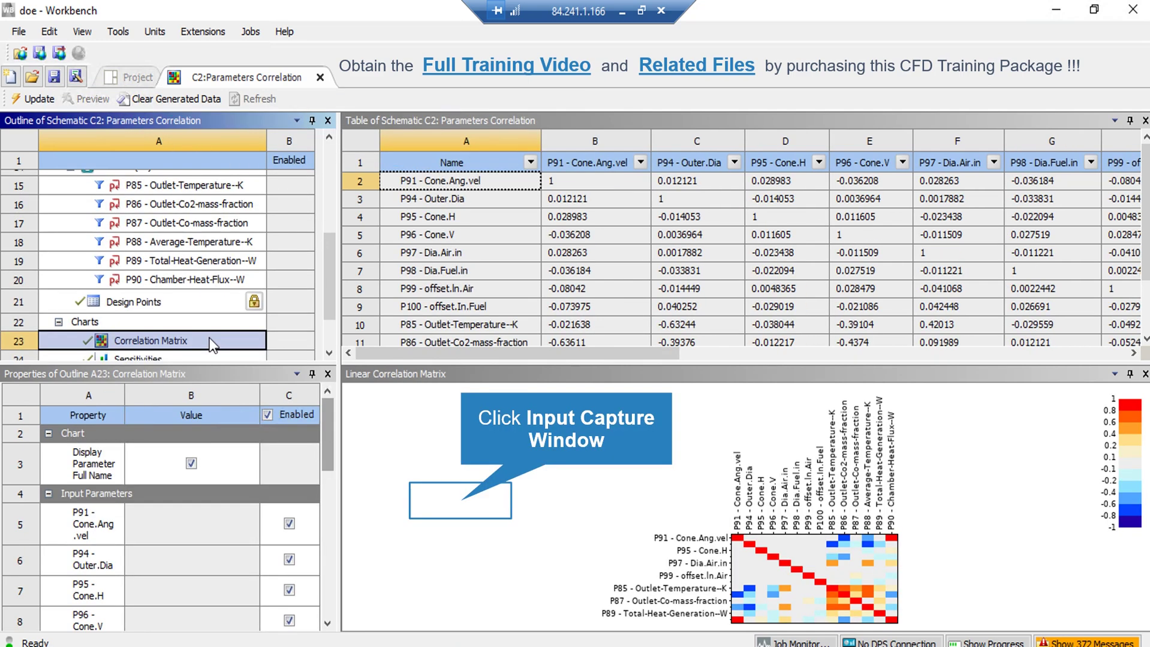
click(464, 506)
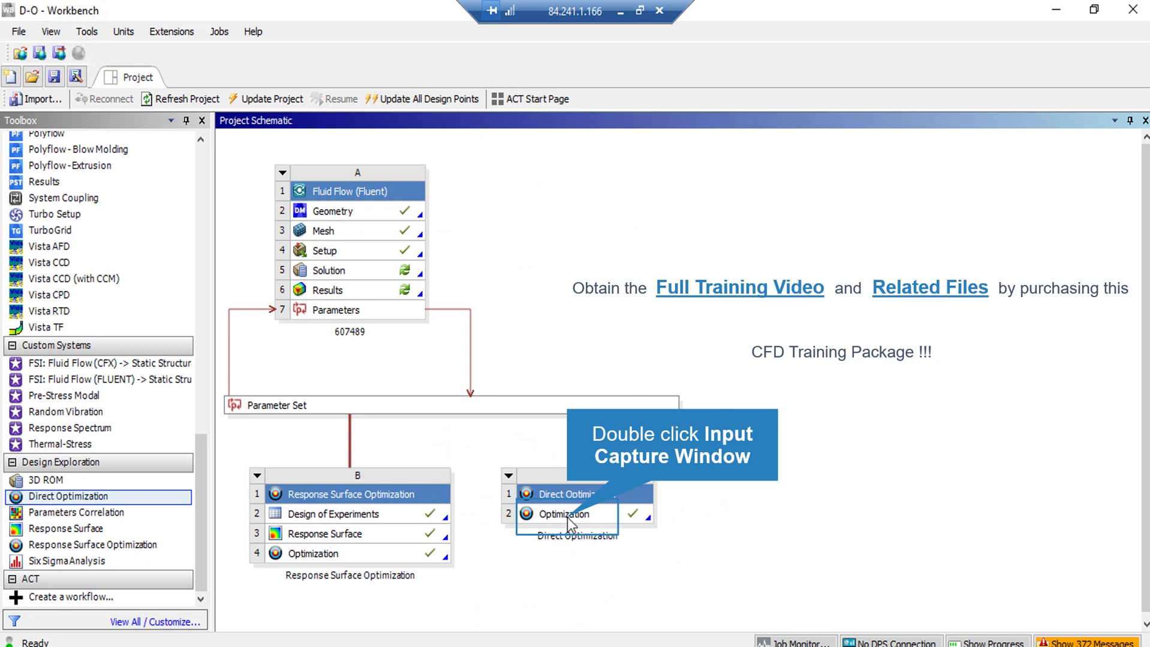
Open the Direct Optimization study and insert an objective on P86 - Outlet-Co2-mass-fraction, opening its objective type choices
double_click(568, 520)
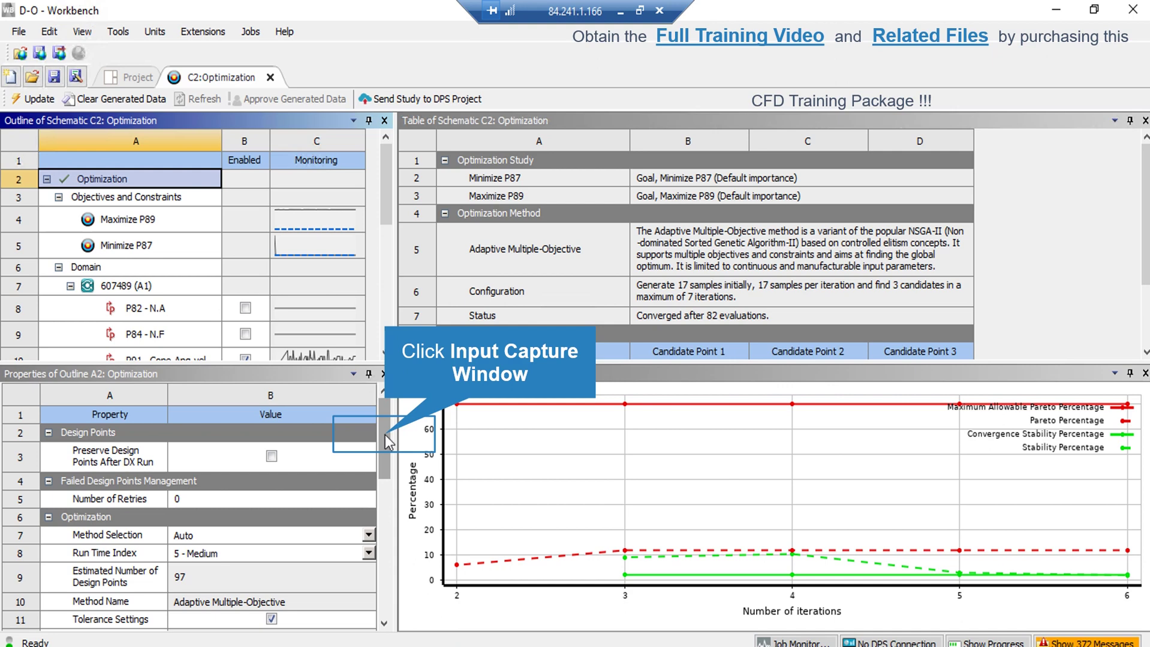
right_click(116, 200)
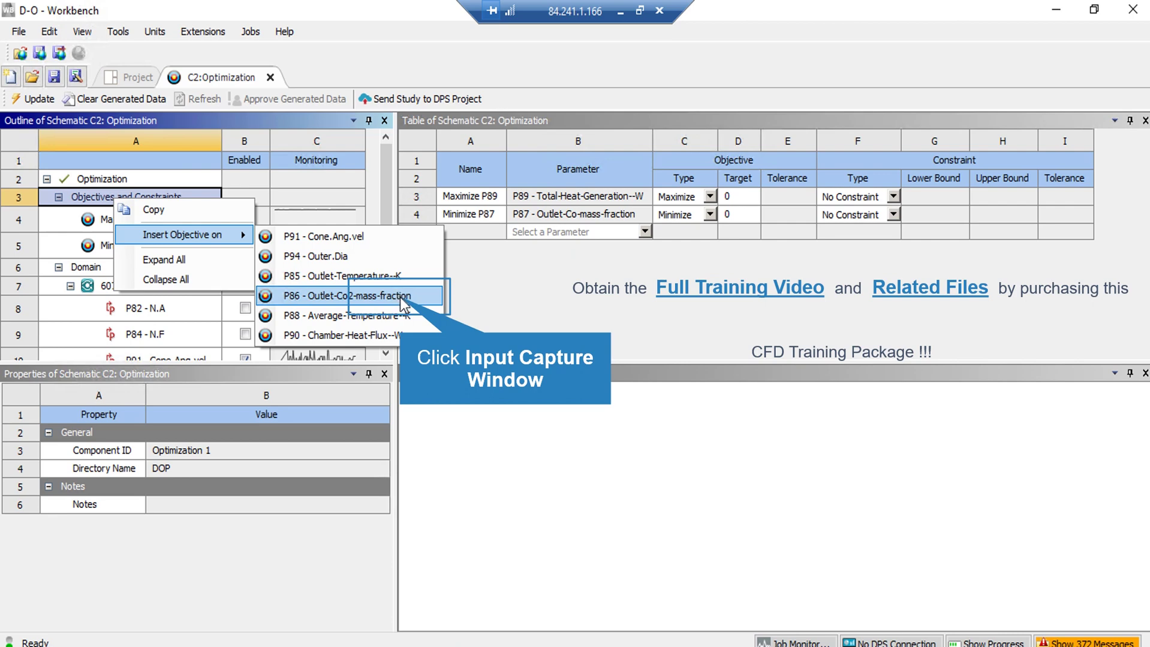
click(403, 302)
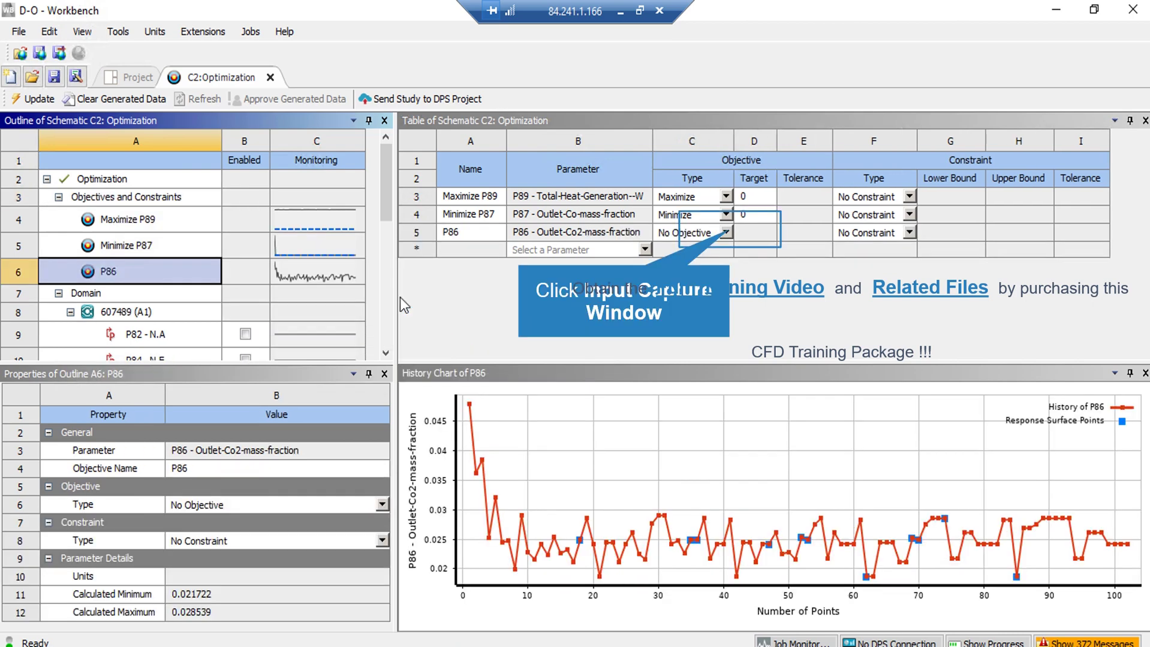
click(728, 233)
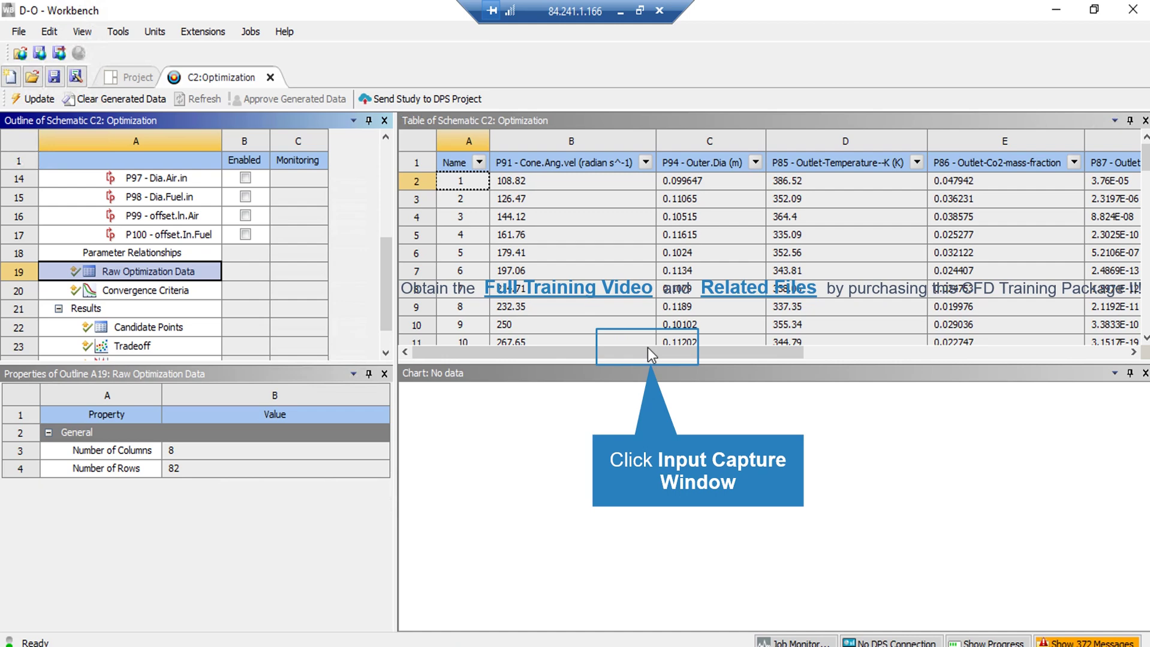
Examine the Convergence Criteria results of the direct optimization, including the candidate points table
click(139, 293)
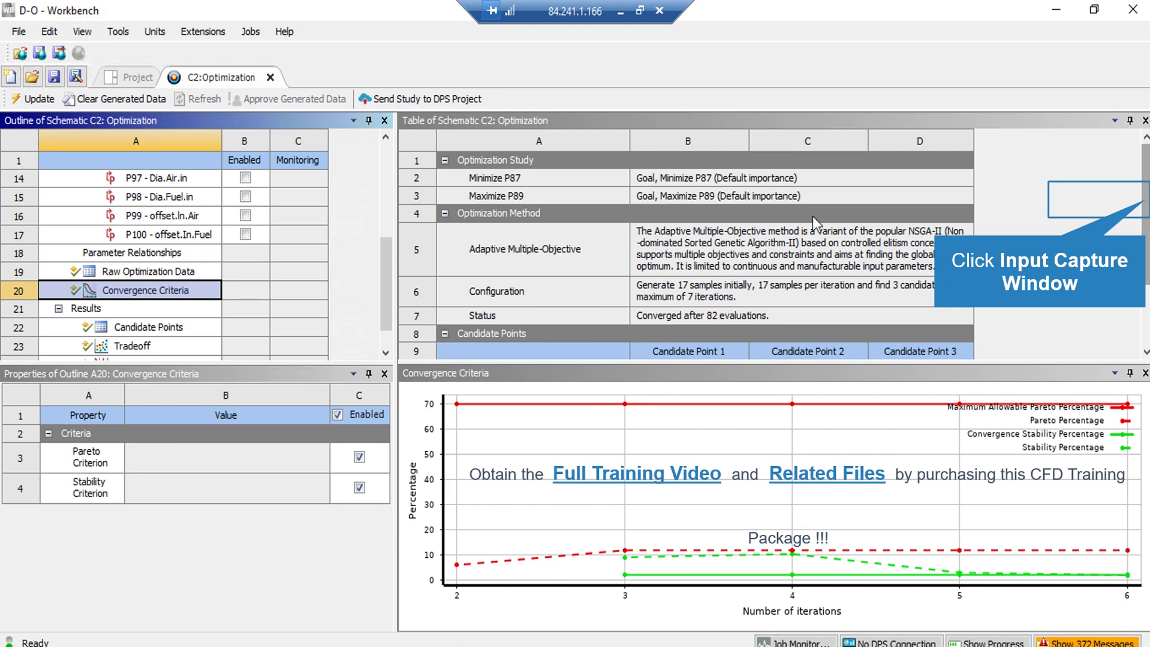
click(1145, 207)
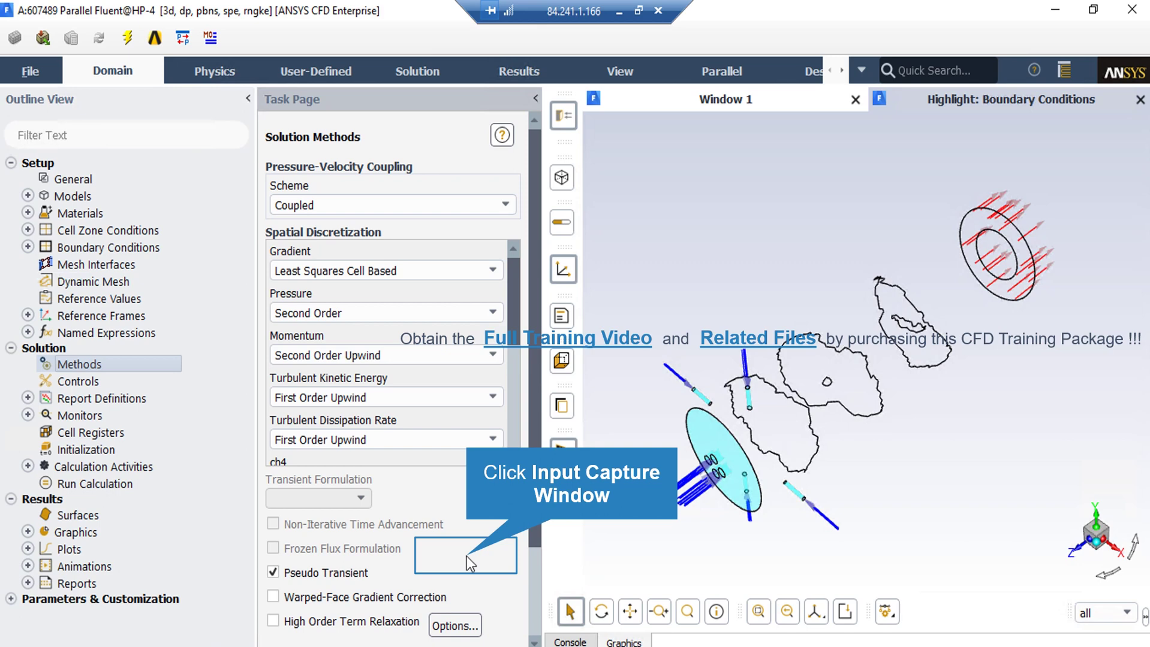
Switch to Fluent and open the solution controls with the pseudo transient relaxation factors
click(78, 381)
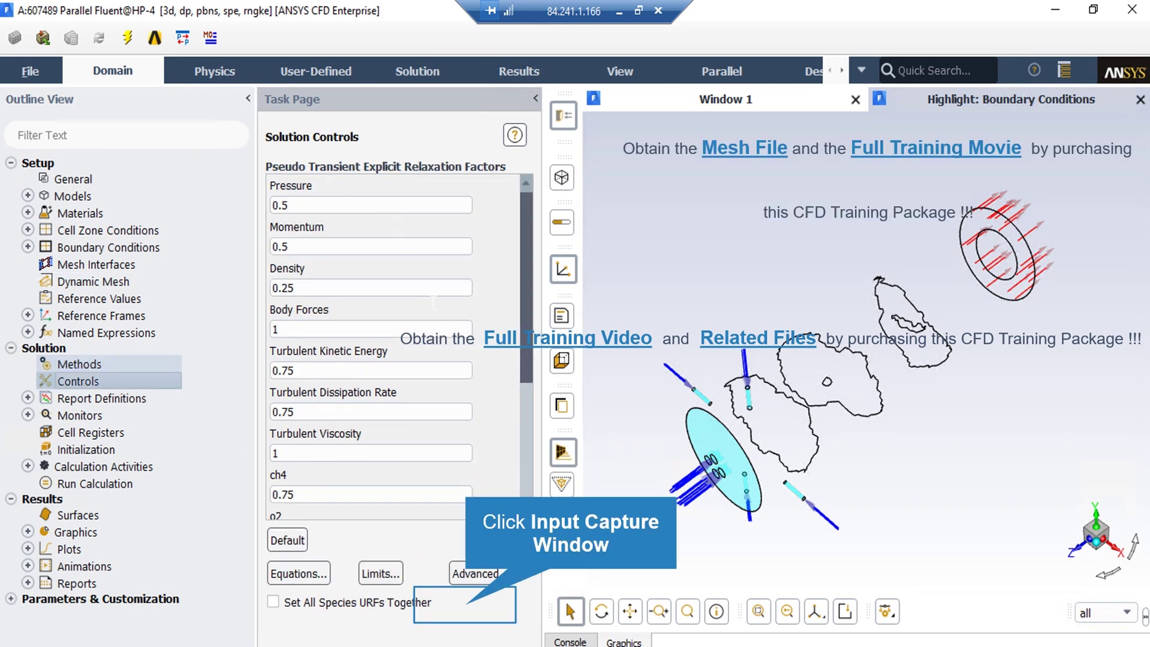